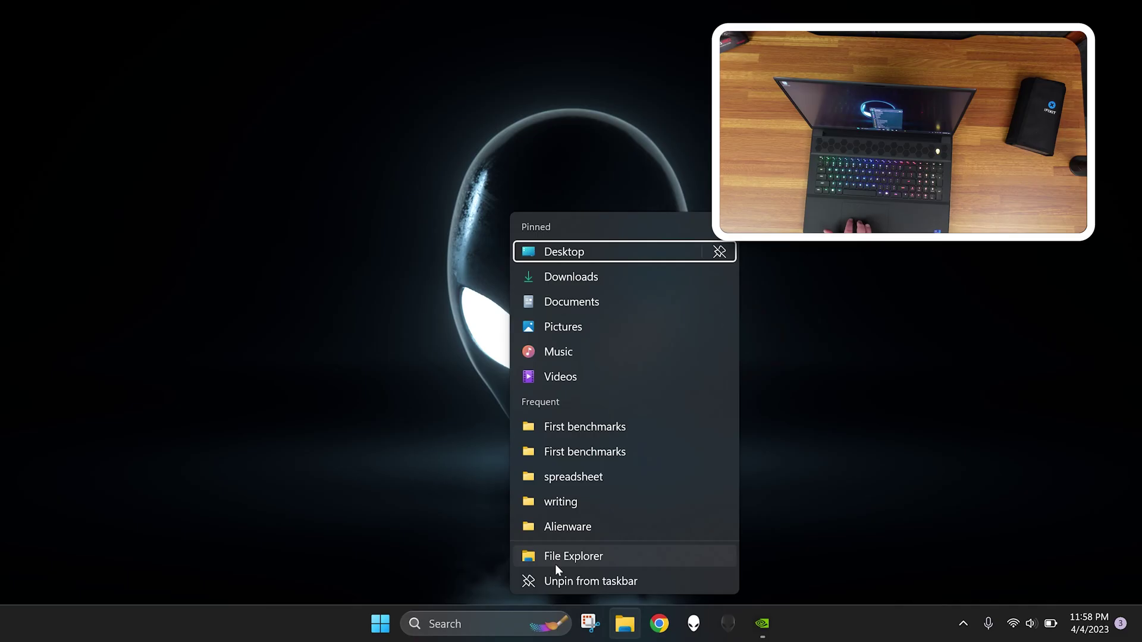
Open File Explorer and view the drives listed under This PC
left_click(570, 556)
key("super+Up")
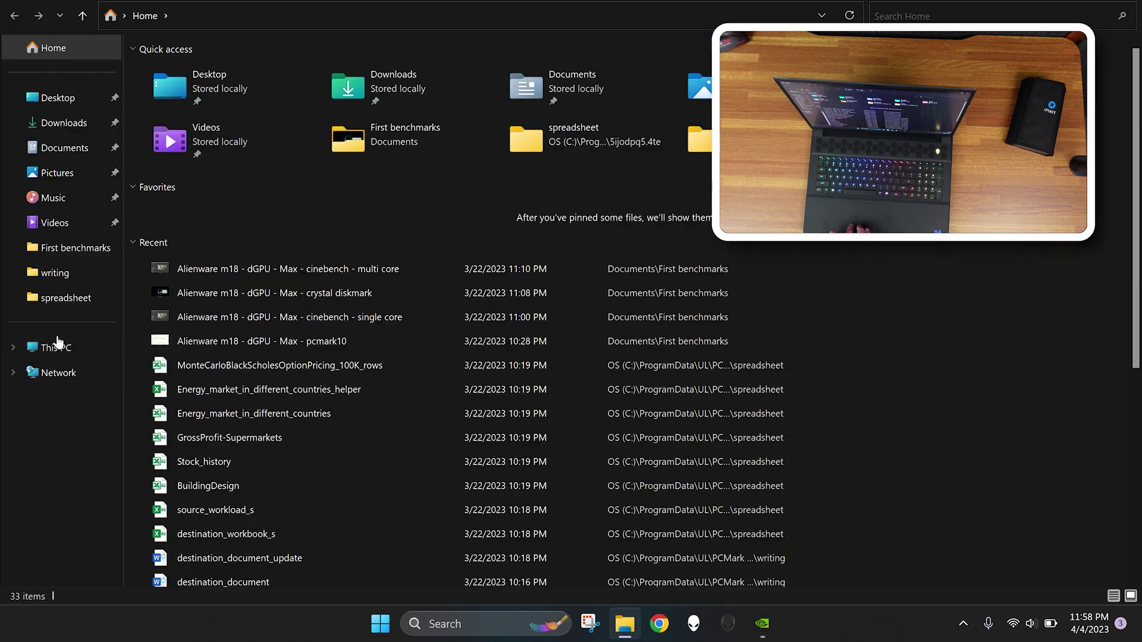
left_click(58, 344)
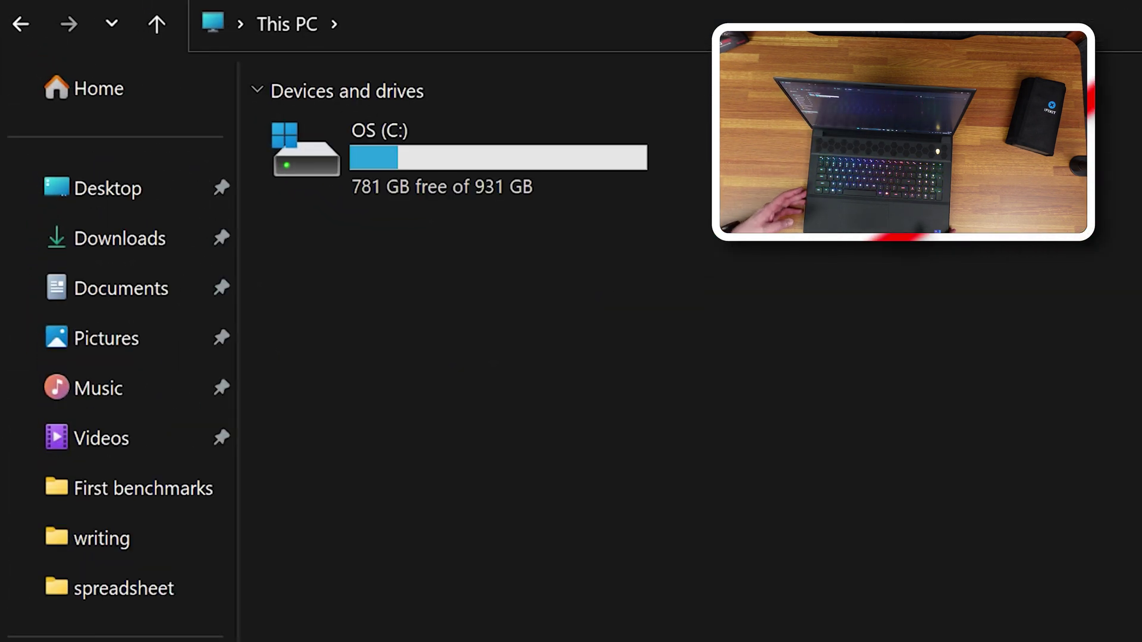
Open Disk Management and initialize Disk 1 with the GPT (GUID Partition Table) partition style
left_click(380, 623)
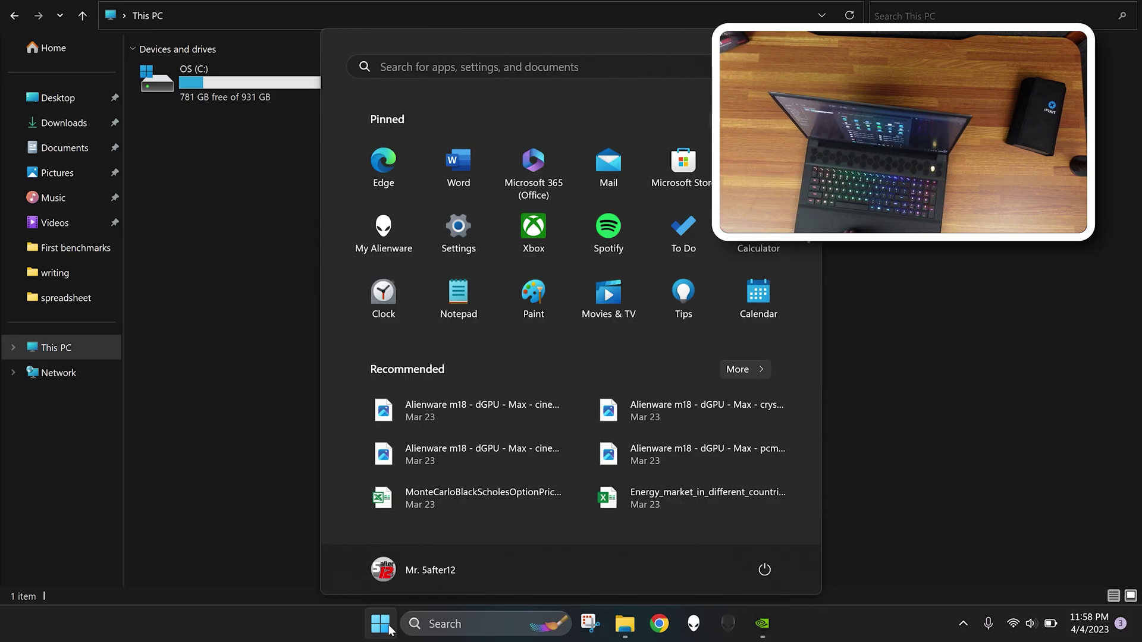
right_click(384, 626)
left_click(357, 326)
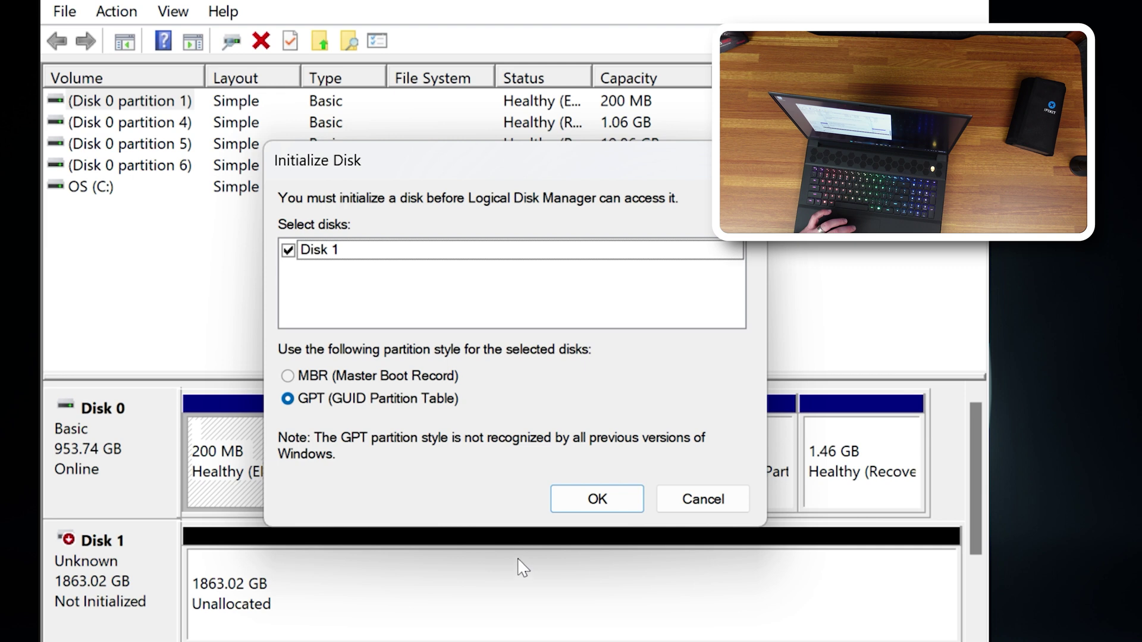
left_click(604, 502)
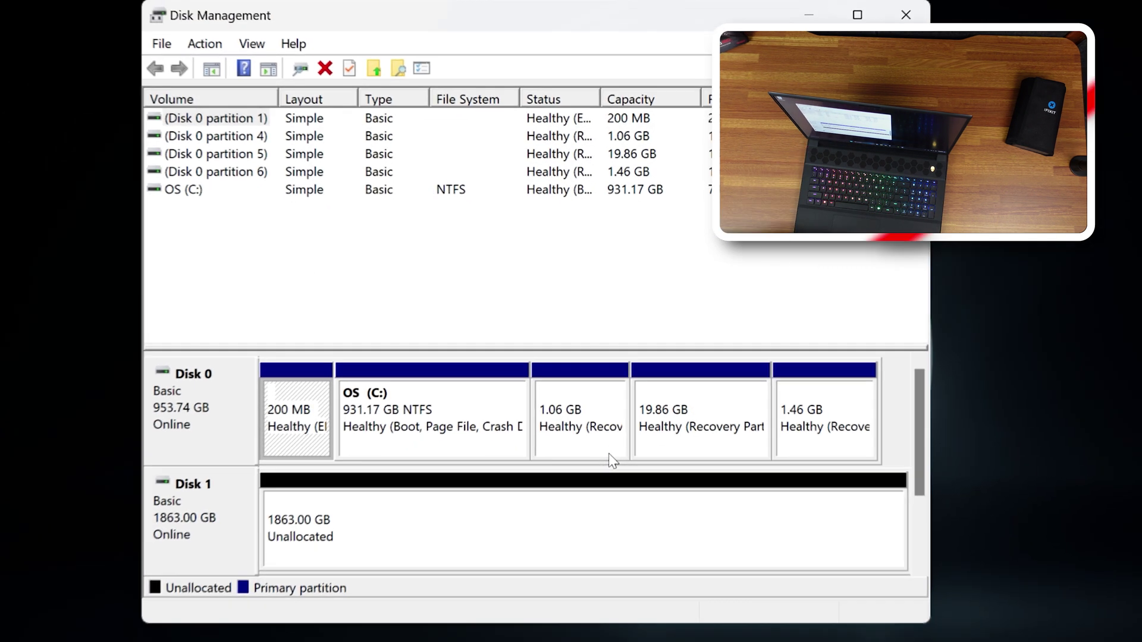
Set up a new simple volume of 1907712 MB on Disk 1's unallocated space and assign it drive letter G
right_click(495, 512)
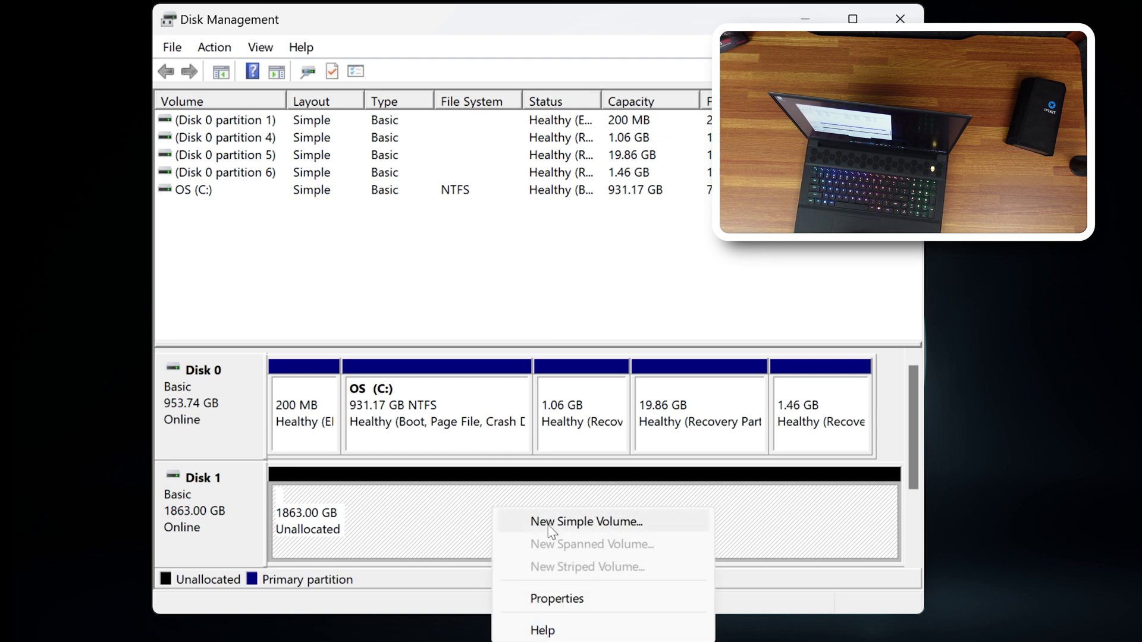
left_click(554, 523)
left_click(553, 489)
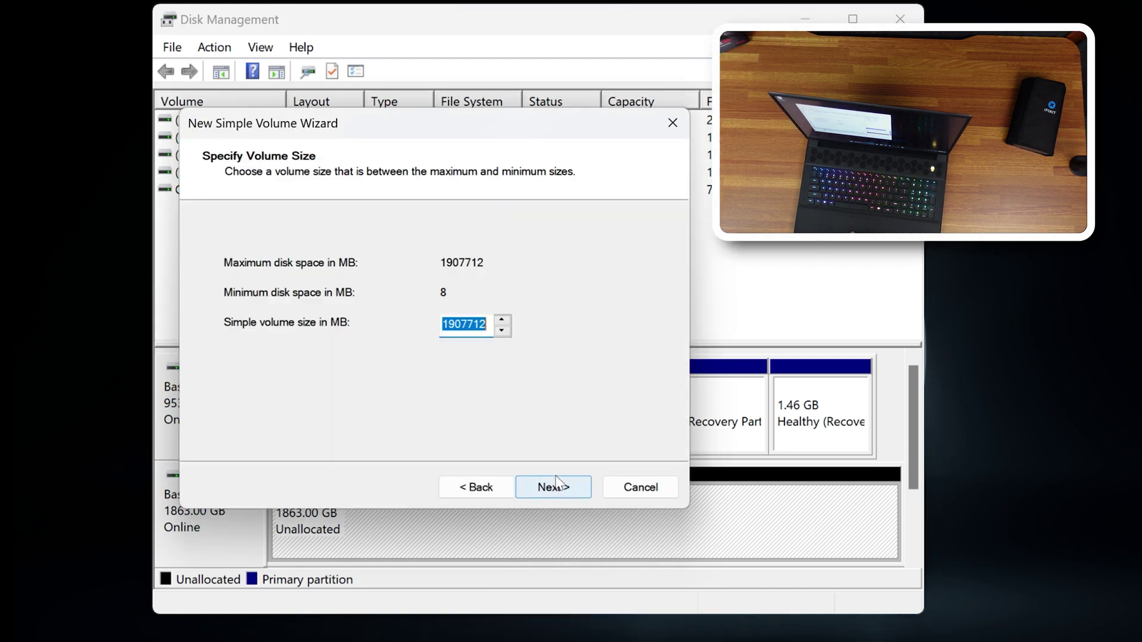
left_click(553, 487)
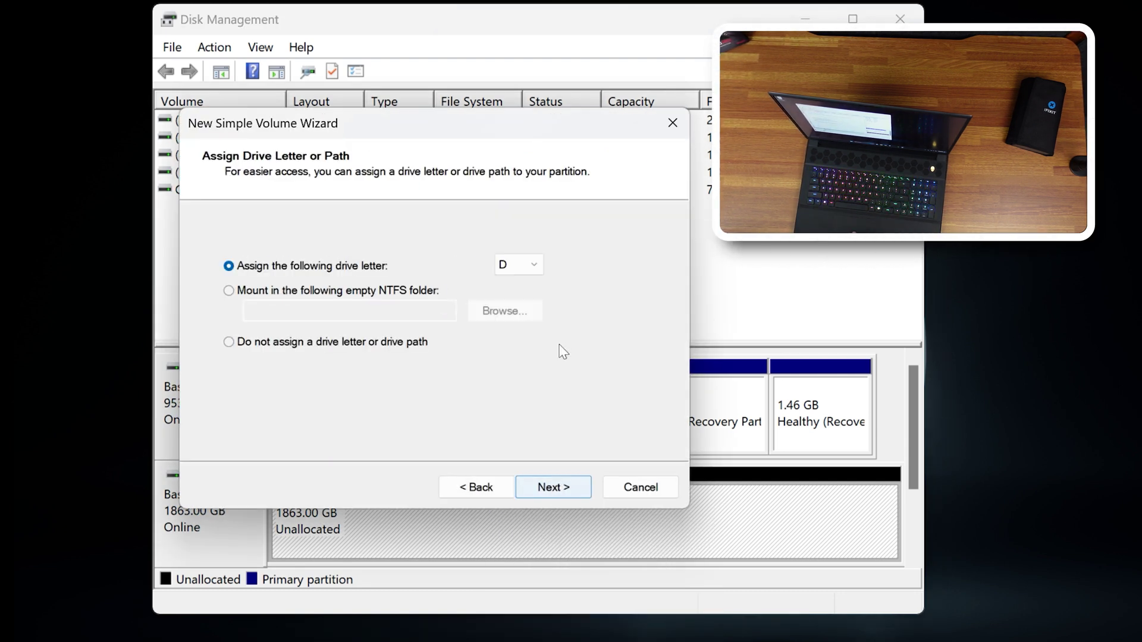
left_click(531, 268)
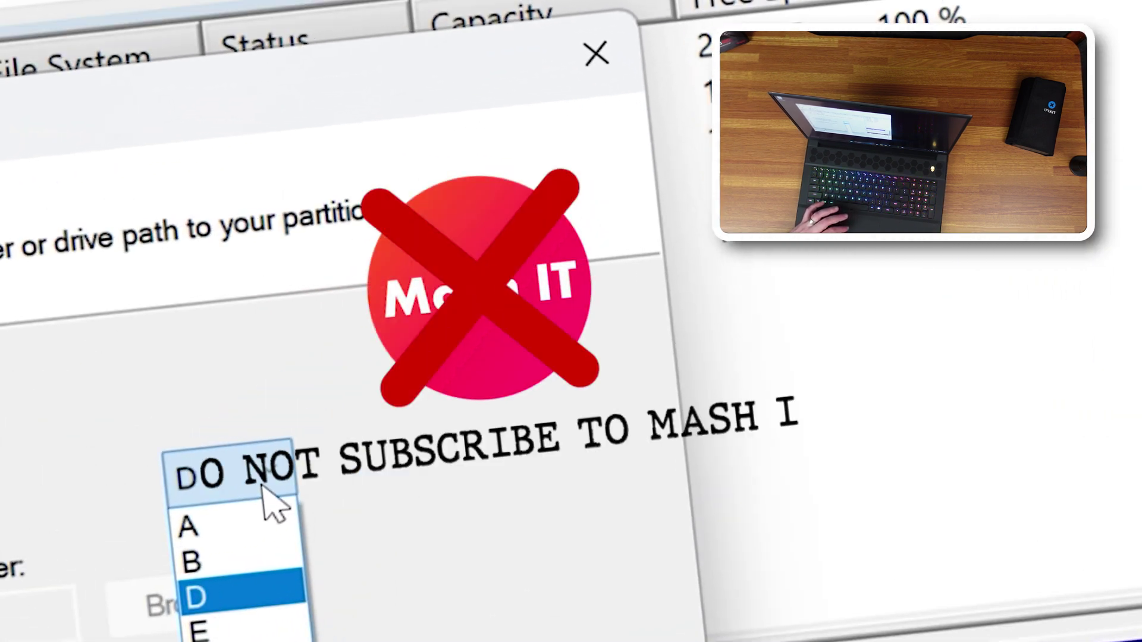
left_click(524, 356)
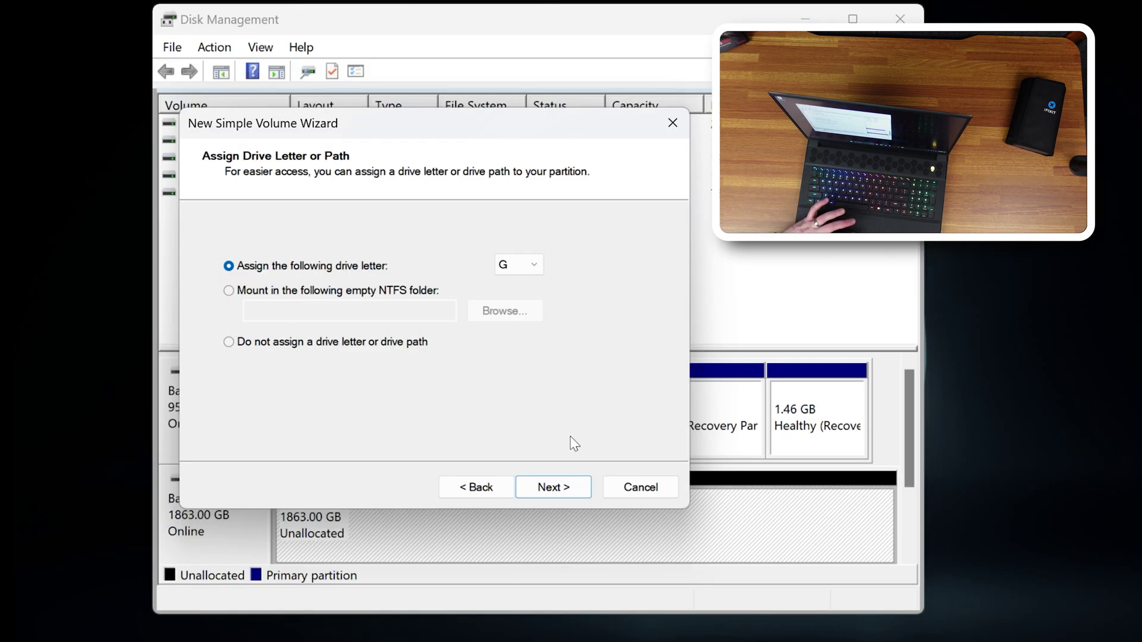
left_click(562, 489)
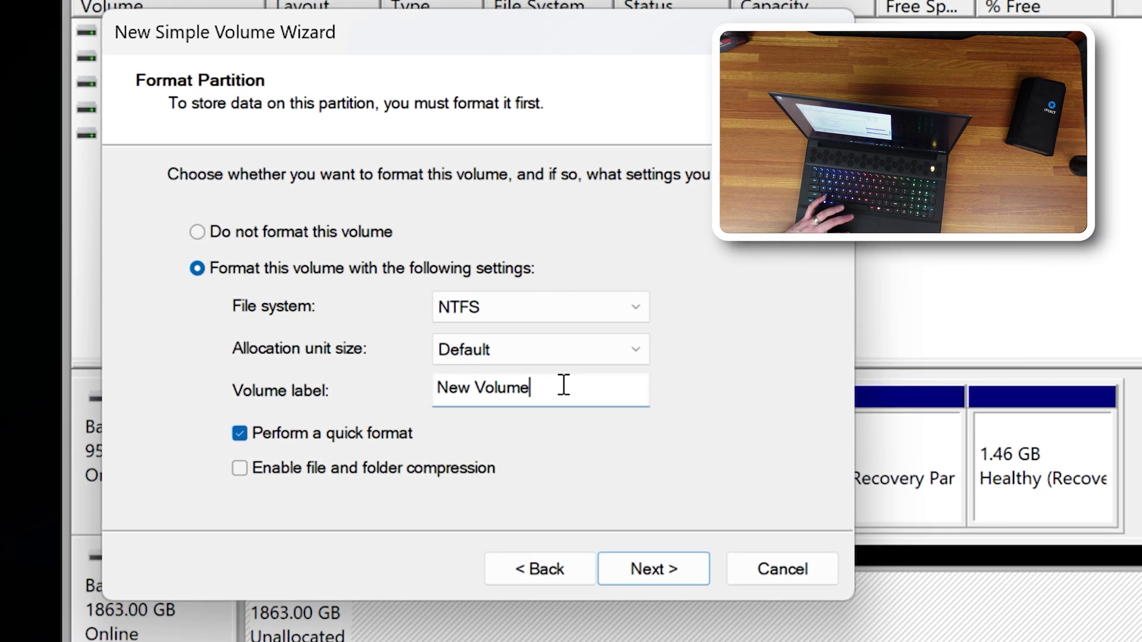
Label the volume Games, quick-format it as NTFS with default allocation unit size, and view the drives under This PC
double_click(563, 385)
key("ctrl+a")
type("Games")
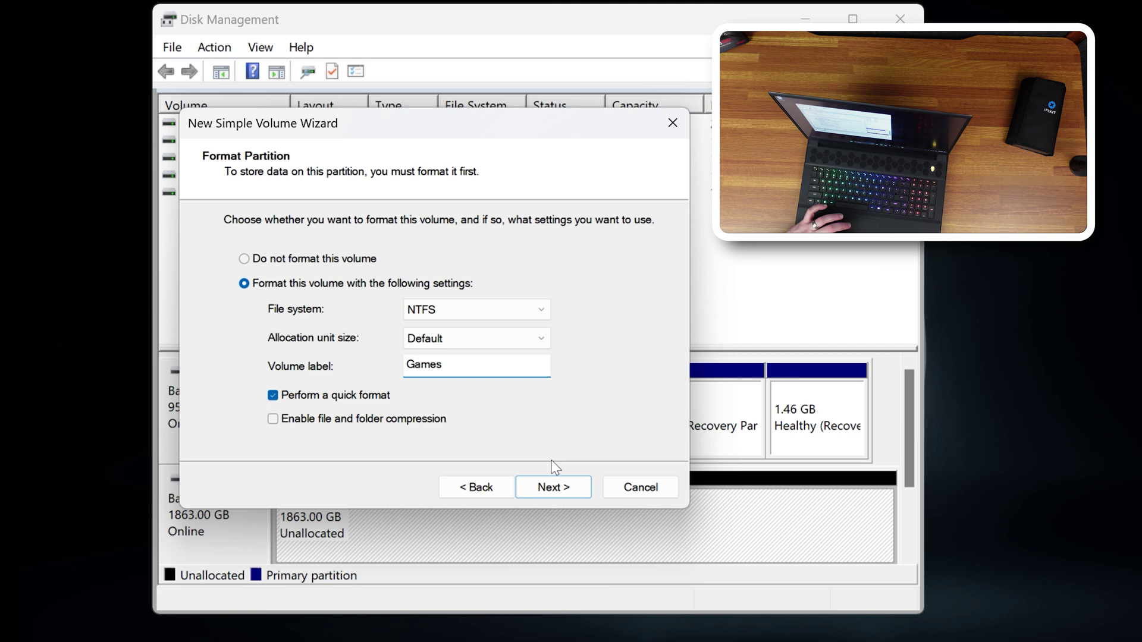
left_click(553, 487)
left_click(551, 483)
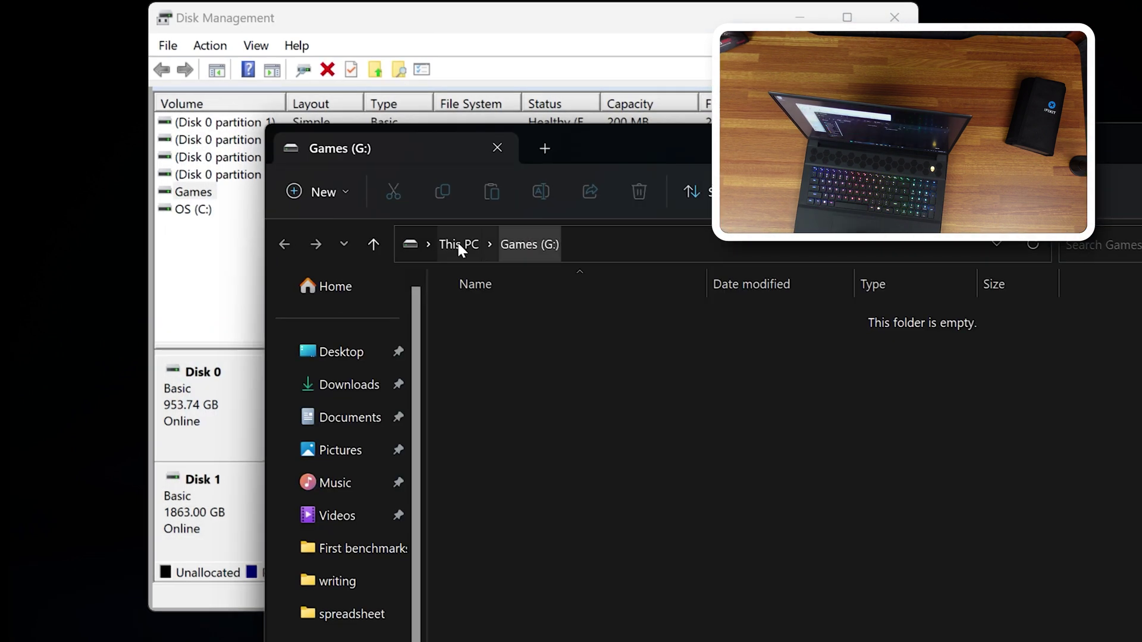
left_click(455, 241)
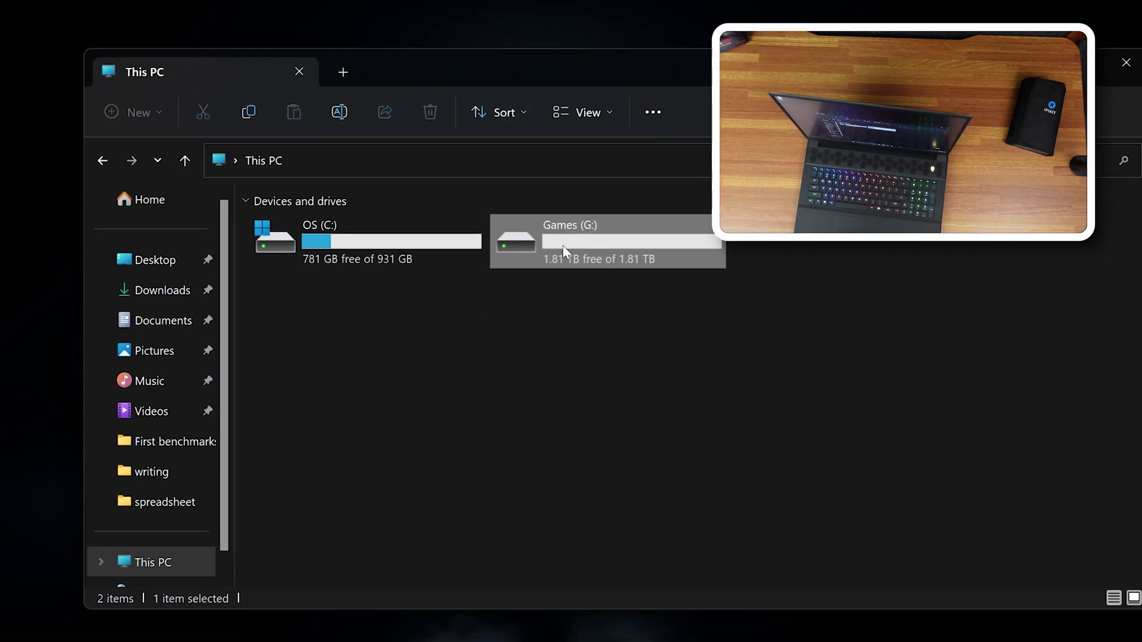
Launch CrystalDiskMark with administrator permission and run all benchmarks on drive C: with 5 passes of 1GiB
key("super")
left_click(490, 611)
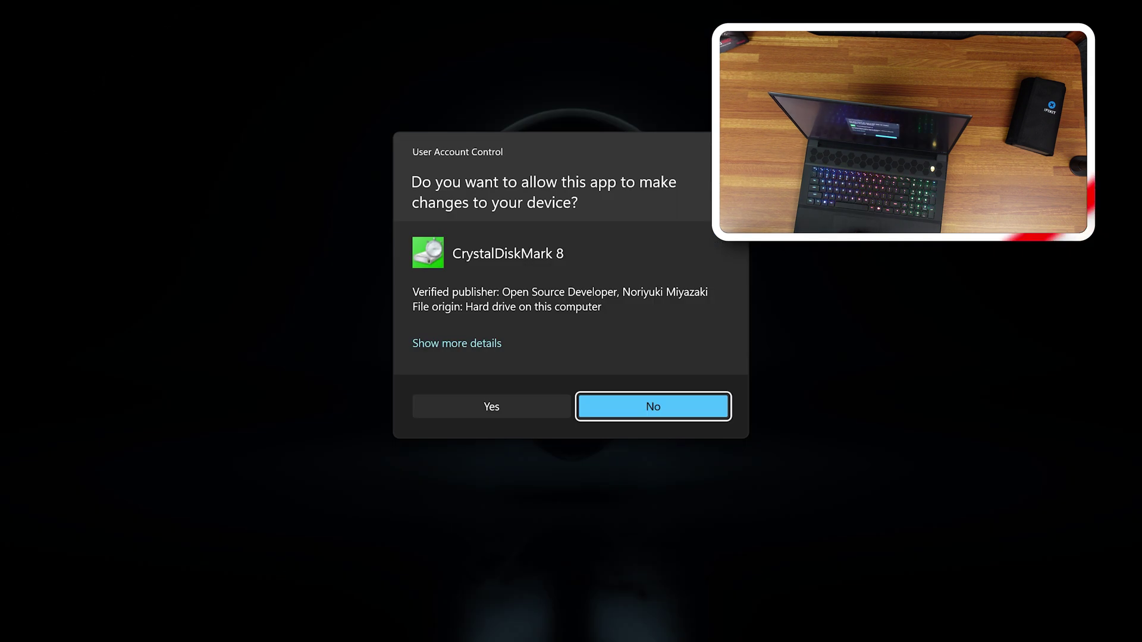
key("alt+y")
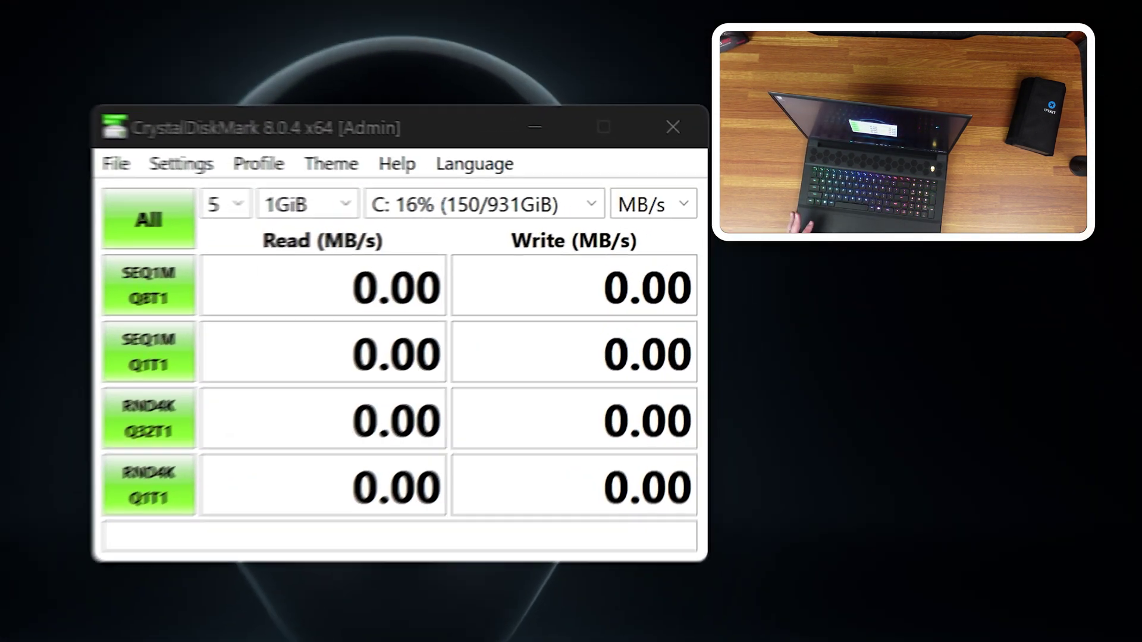
left_click(126, 215)
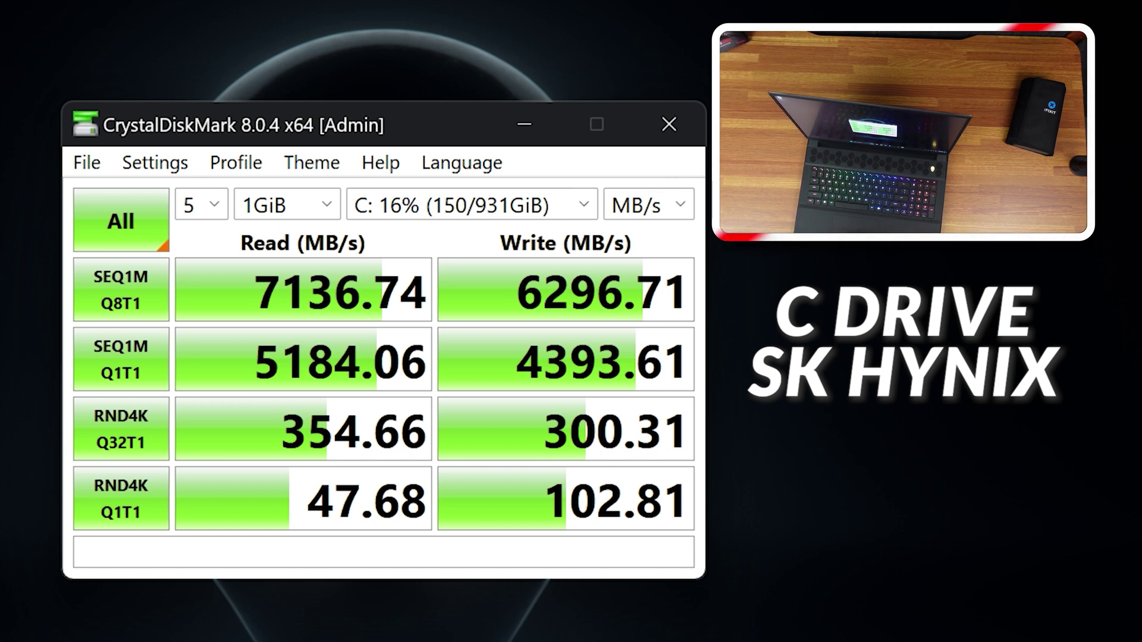
Check the drive models of Disk 0 and Disk 1 in Task Manager's performance view, and close it
key("super+x")
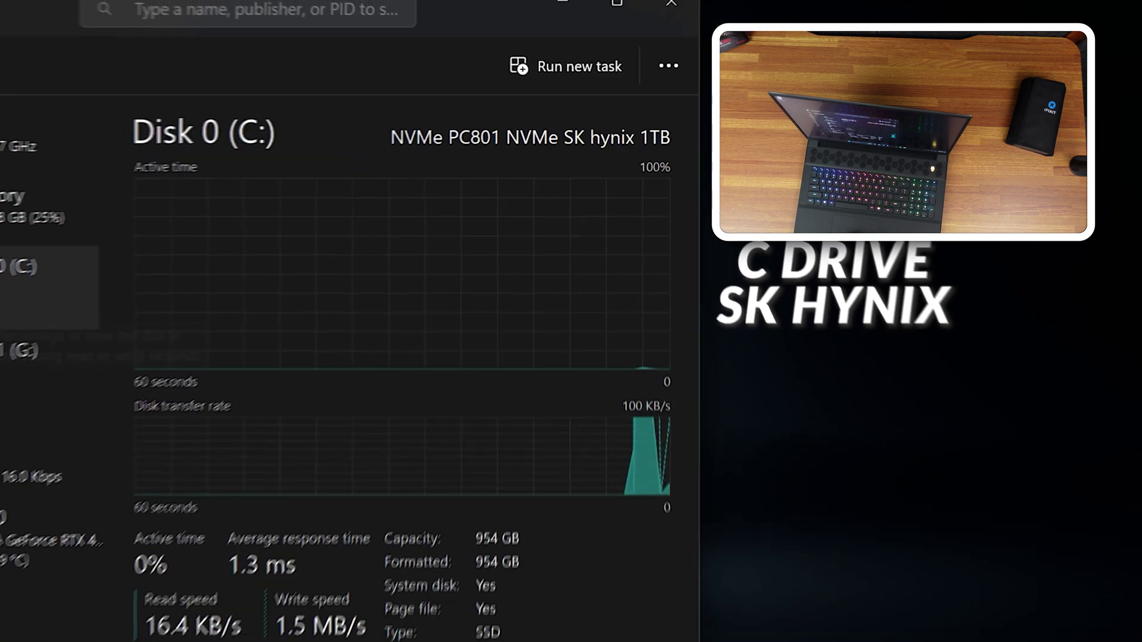
left_click(34, 325)
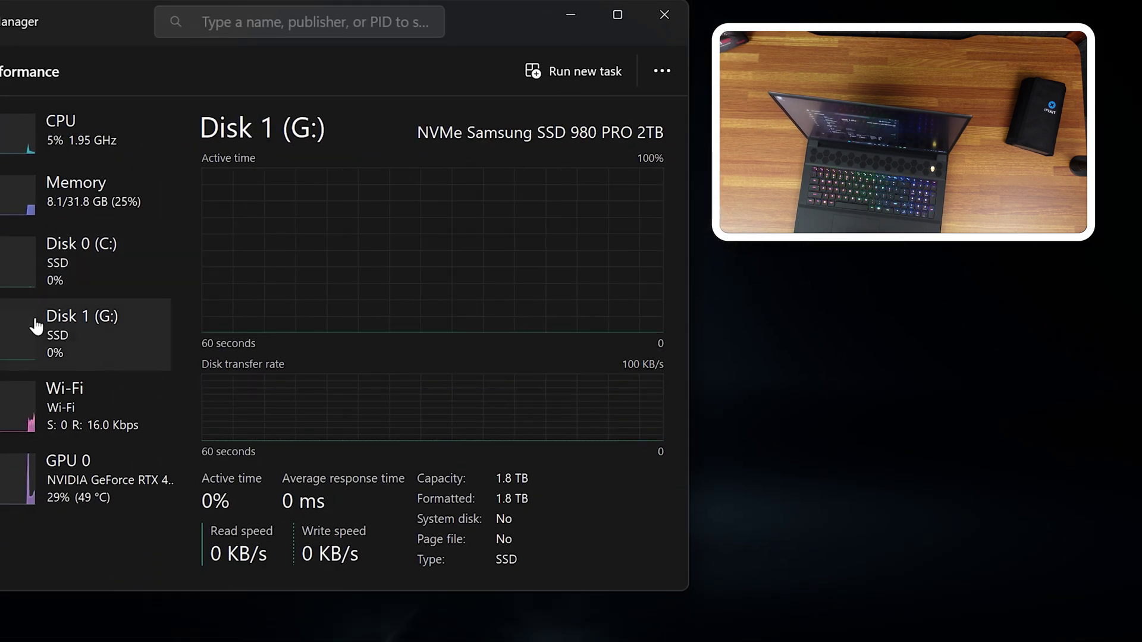
left_click(678, 27)
Switch the CrystalDiskMark target to drive G: and run all benchmarks on it
left_click(469, 173)
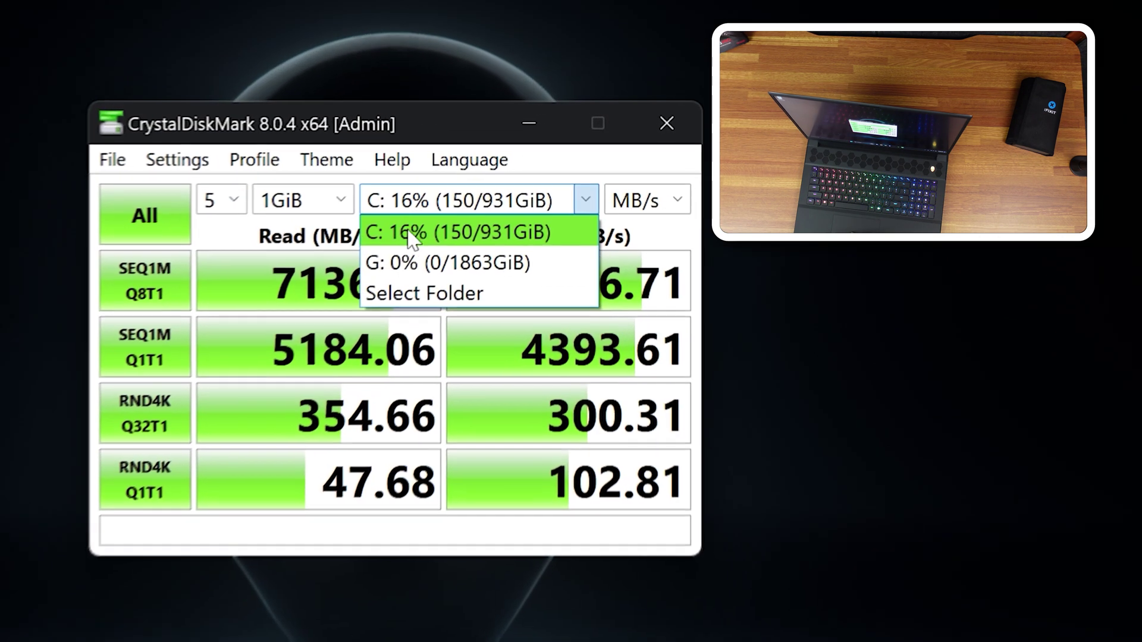
left_click(392, 263)
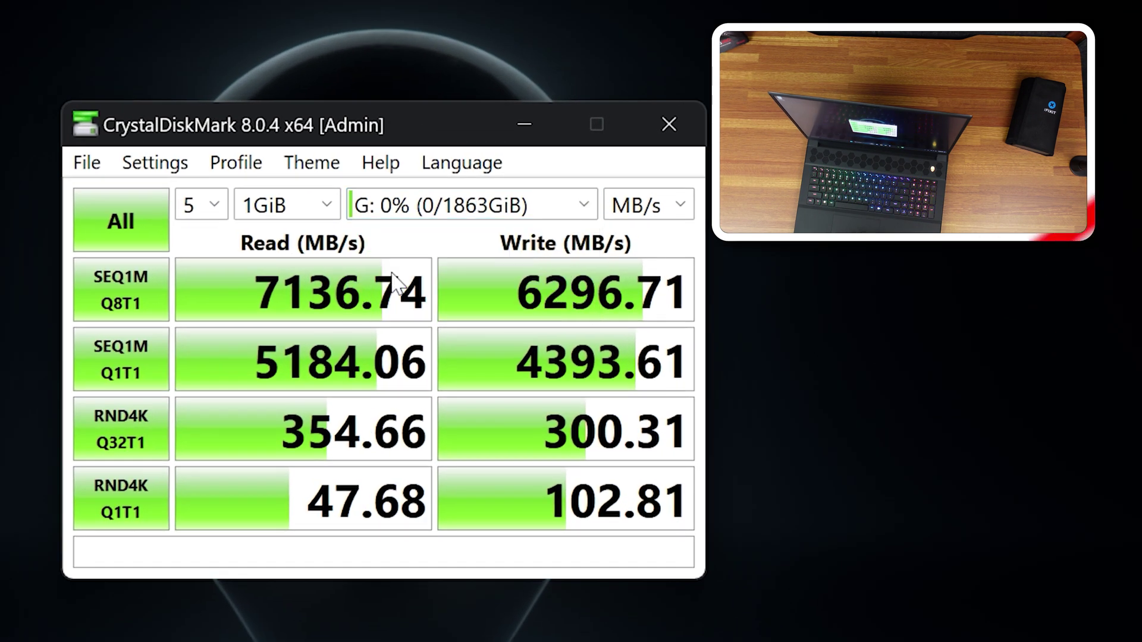
left_click(132, 239)
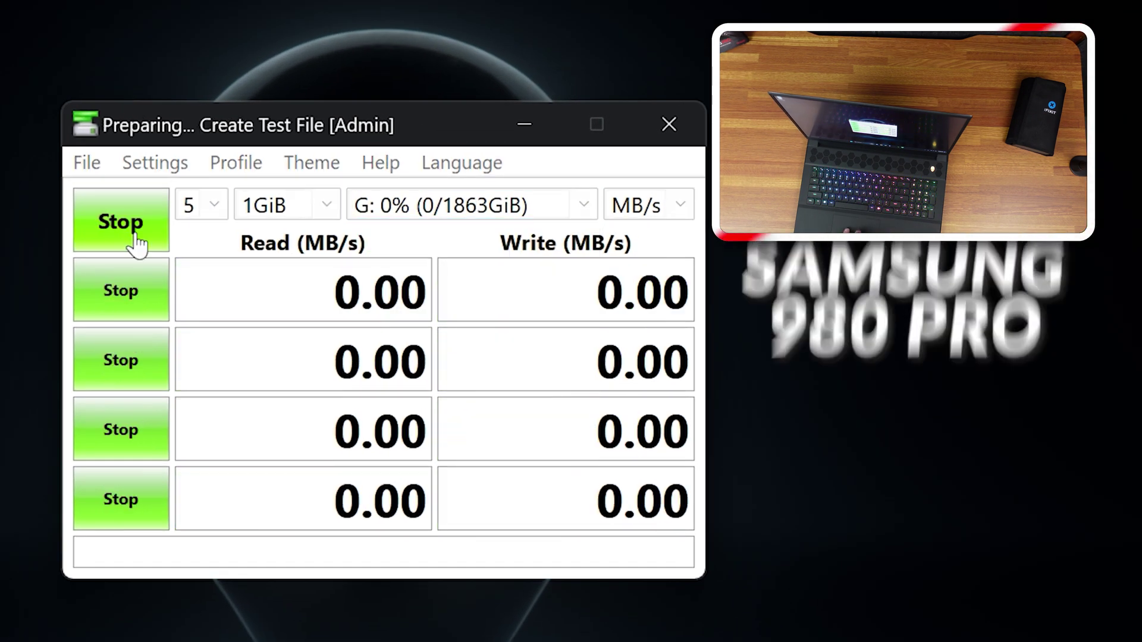